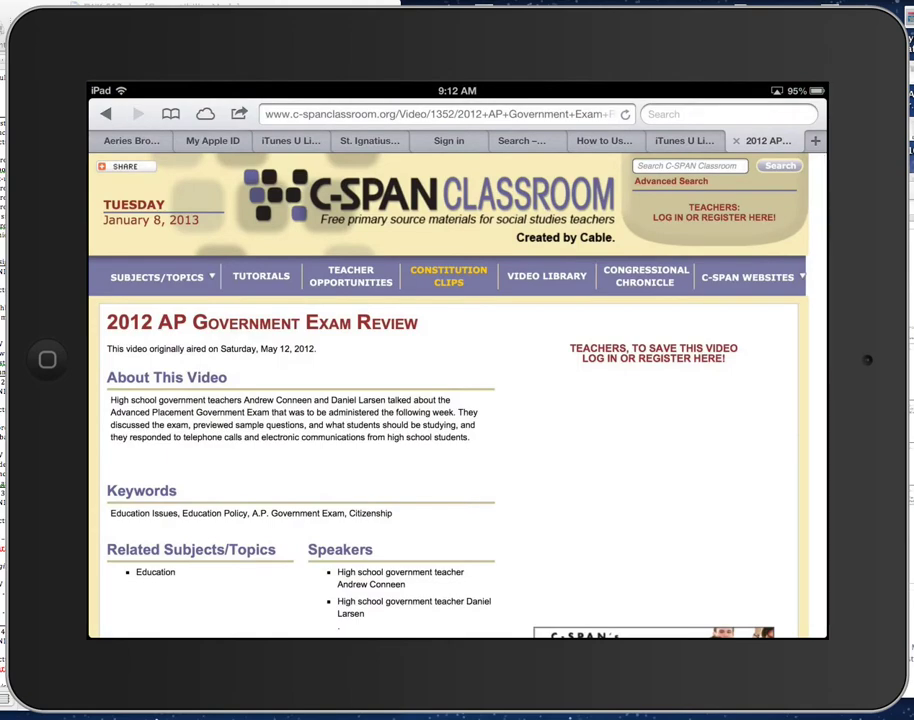
Step: Load docs.cchsdons.com in Safari to reach the Cathedral Catholic High School Docs sign-in page
left_click(440, 114)
left_click(625, 114)
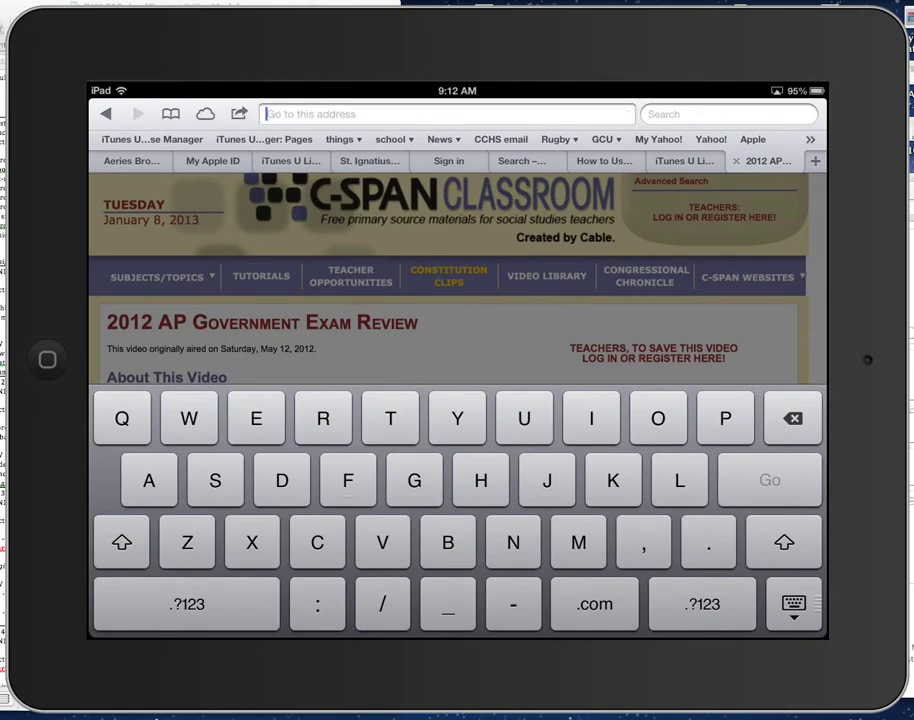
type("d")
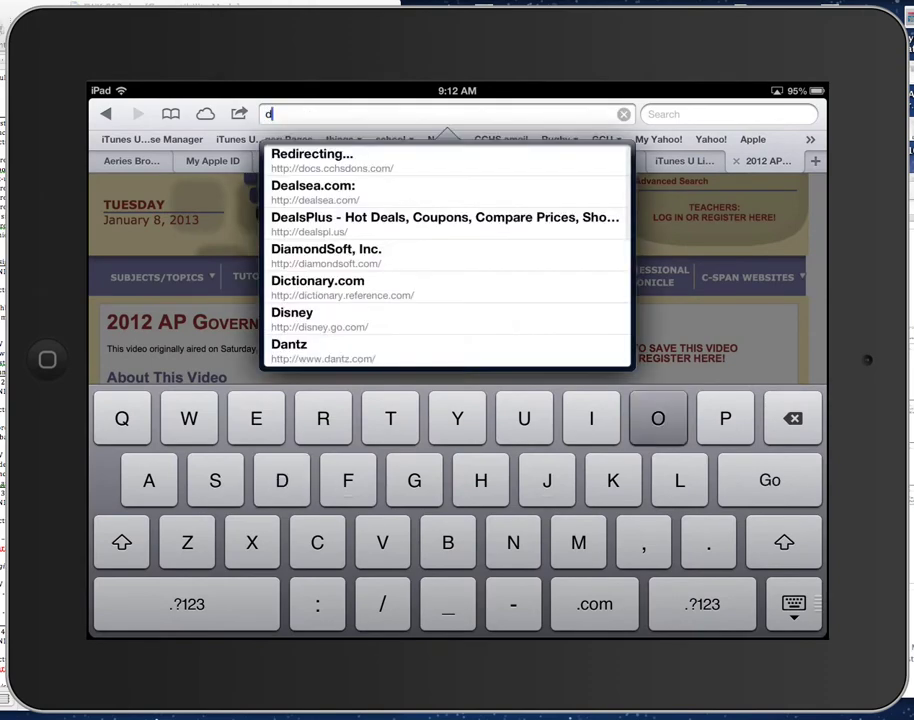
type("ocs.")
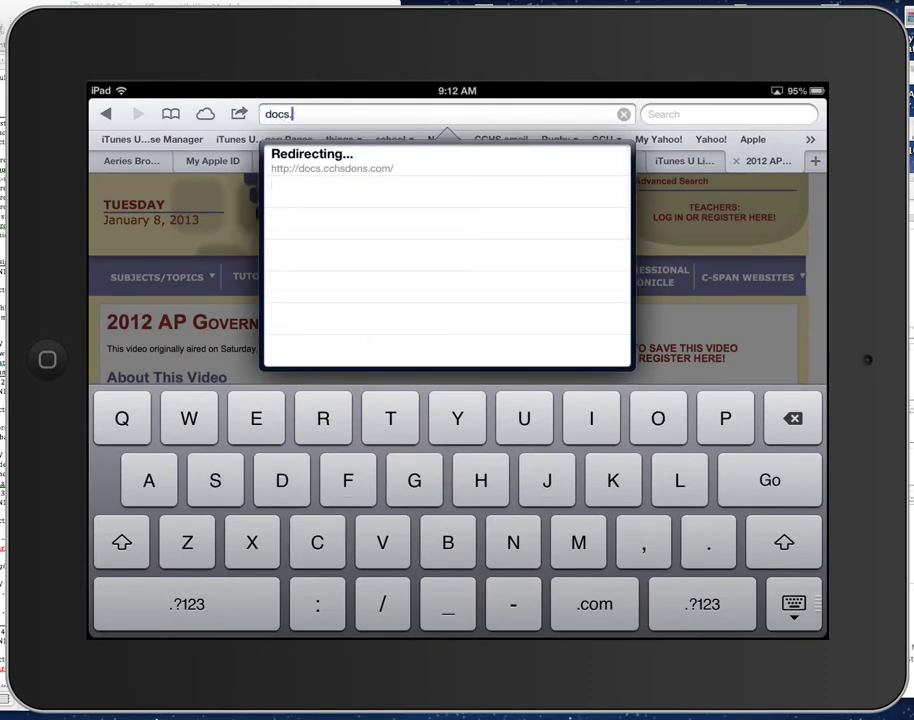
type("cchsd")
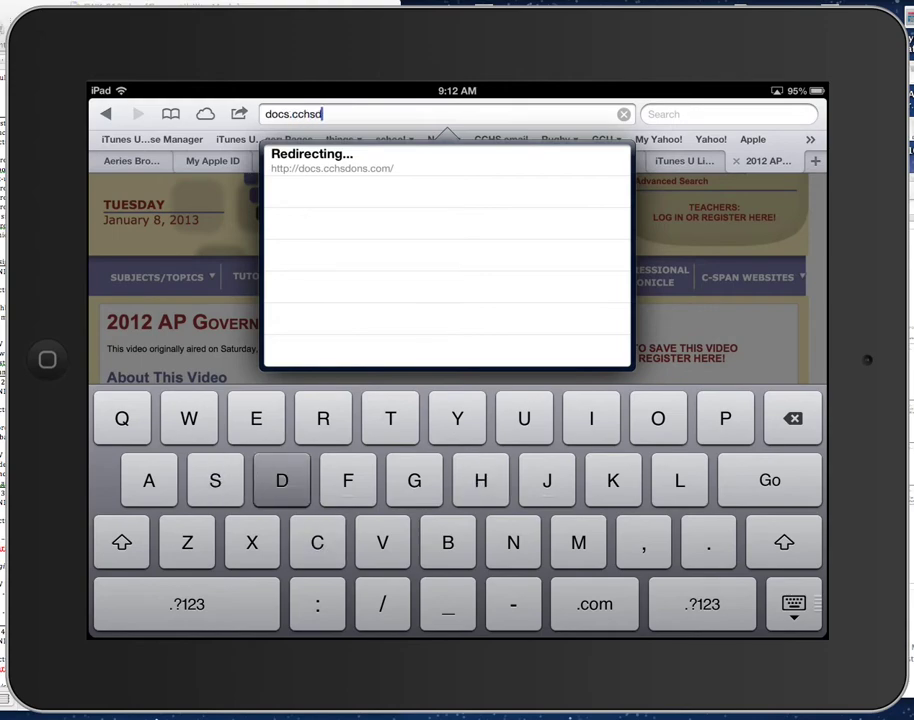
type("ons.com")
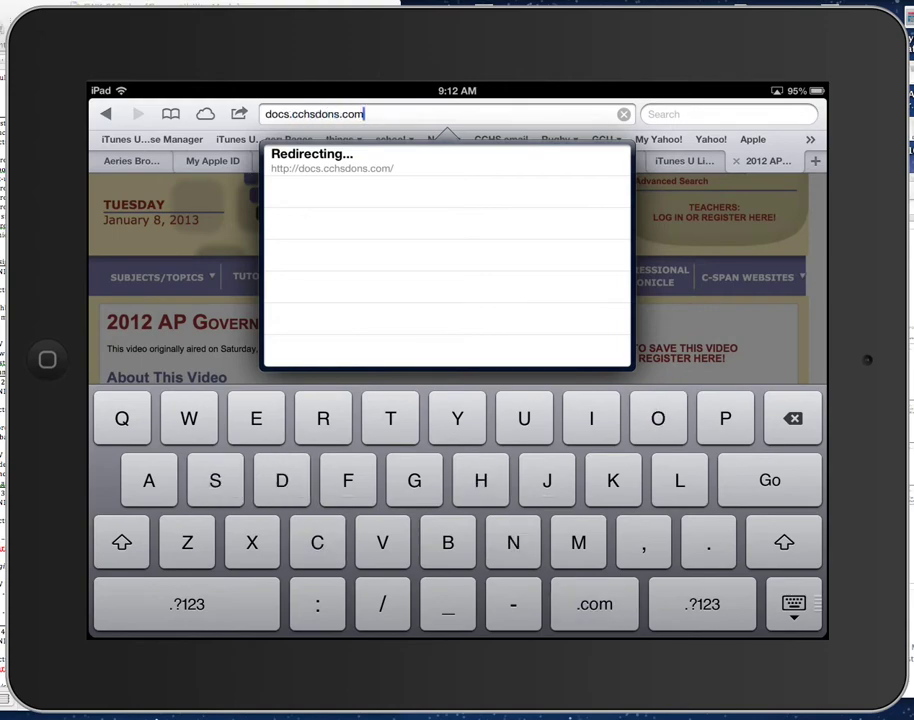
key("Return")
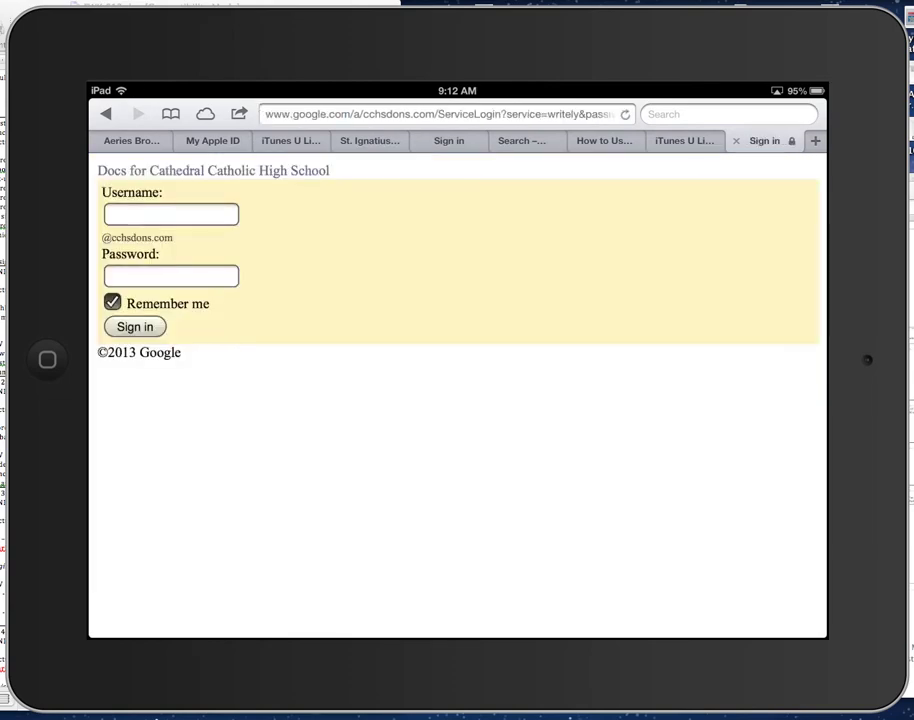
Step: Enter the school account username in the sign-in form and move on to the password field
left_click(171, 214)
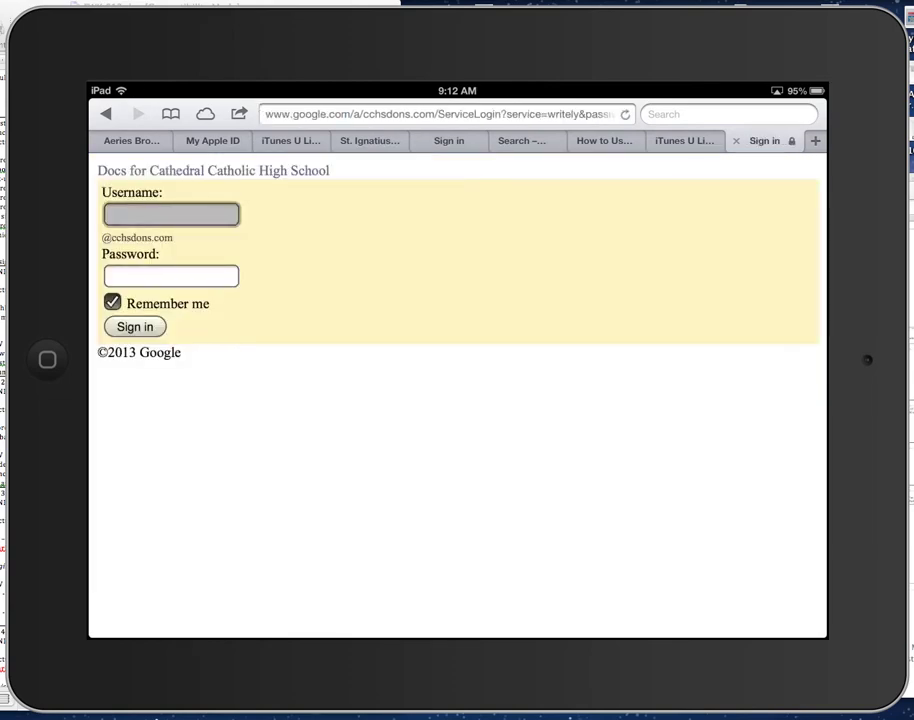
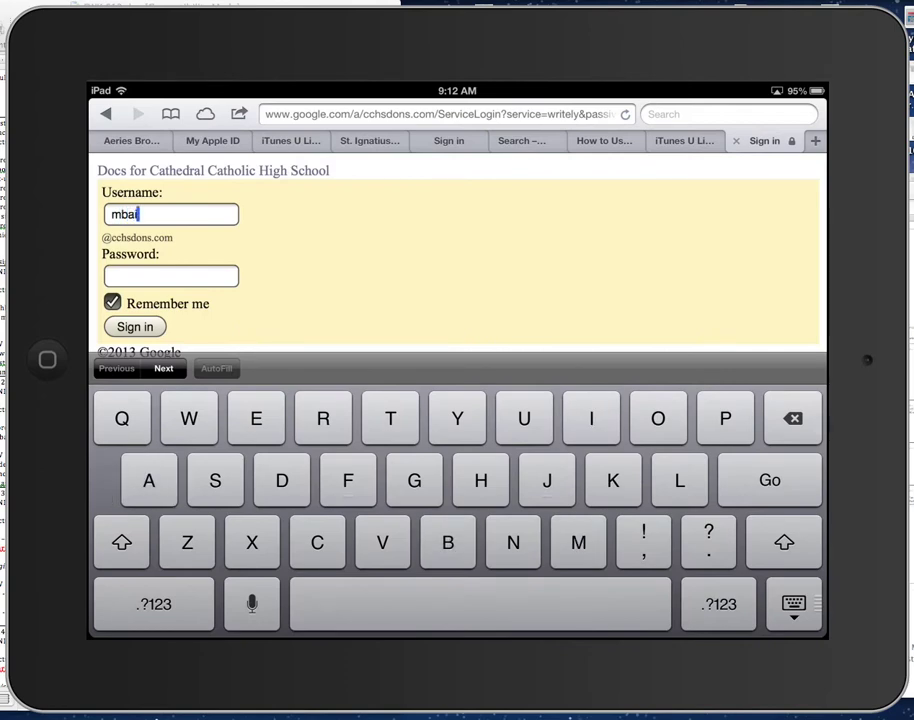
left_click(171, 276)
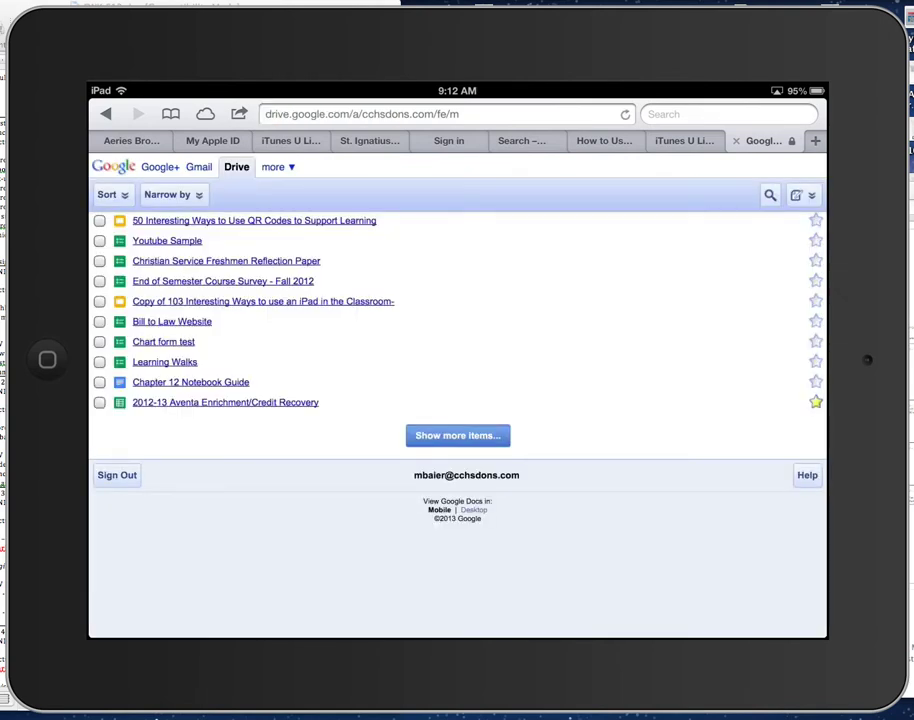
Step: Switch the mobile Drive page to the Desktop version to show My Drive
left_click(500, 510)
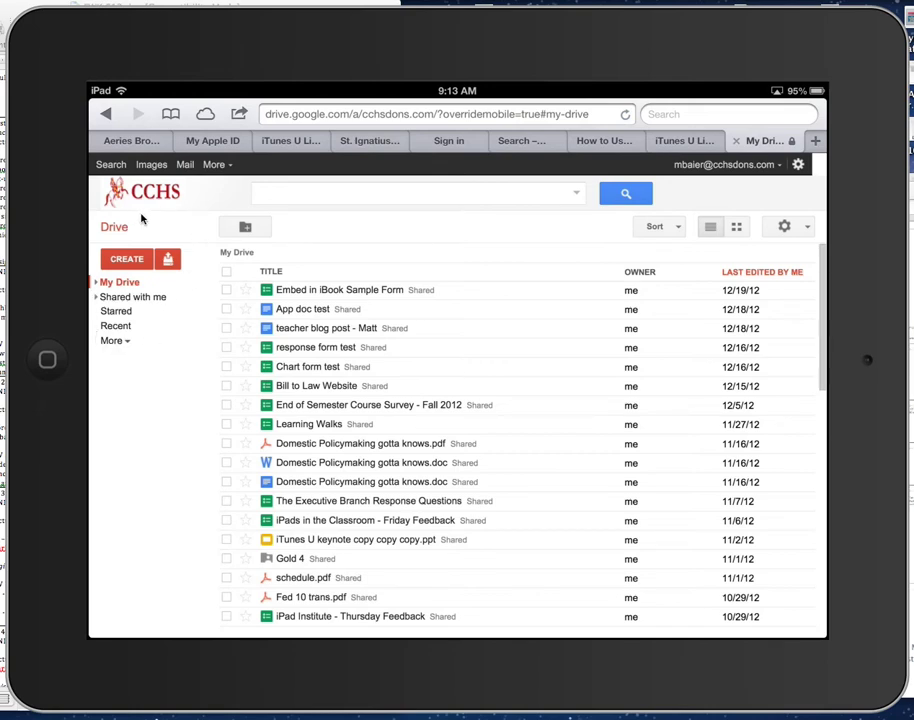
Step: Create a new My Drive folder named 'BaierM-apgov4'
left_click(245, 227)
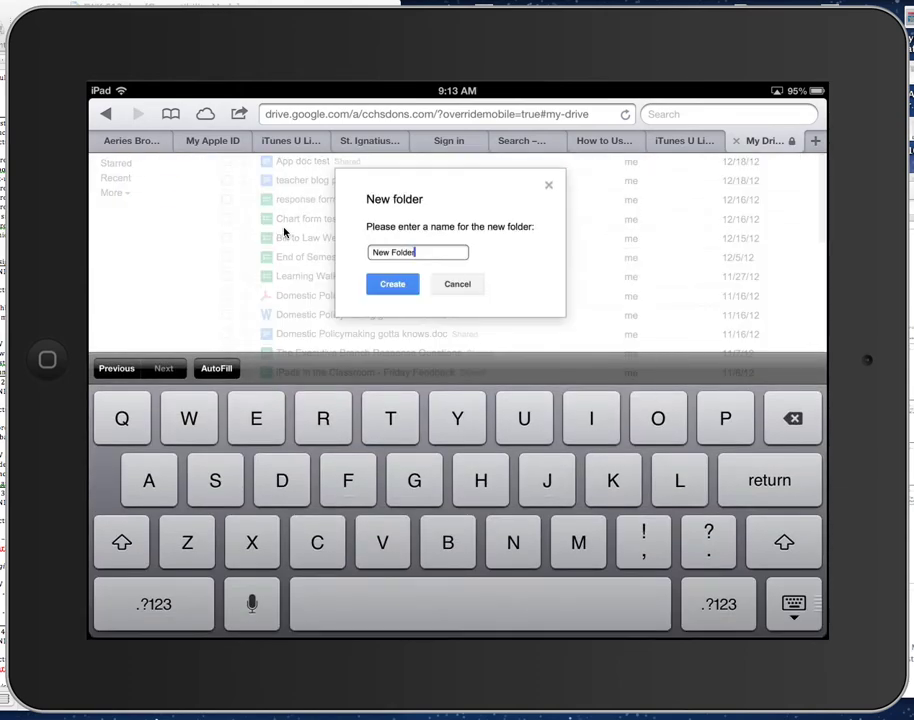
key("BackSpace")
key("BackSpace")
key("BackSpace")
key("BackSpace")
key("BackSpace")
key("BackSpace")
key("BackSpace")
key("BackSpace")
key("BackSpace")
key("BackSpace")
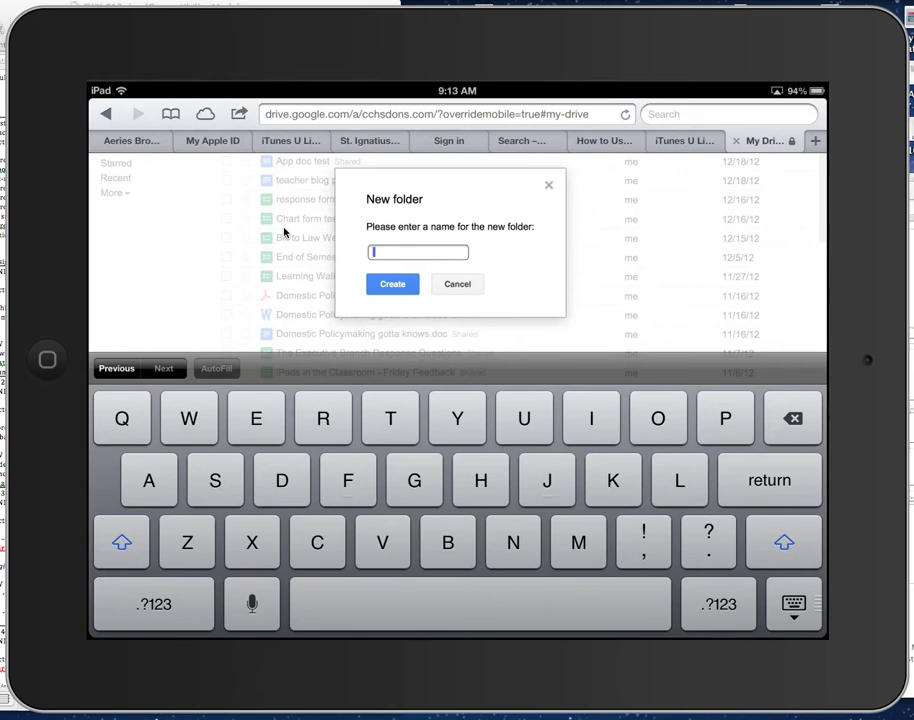
type("BaierM-apgov")
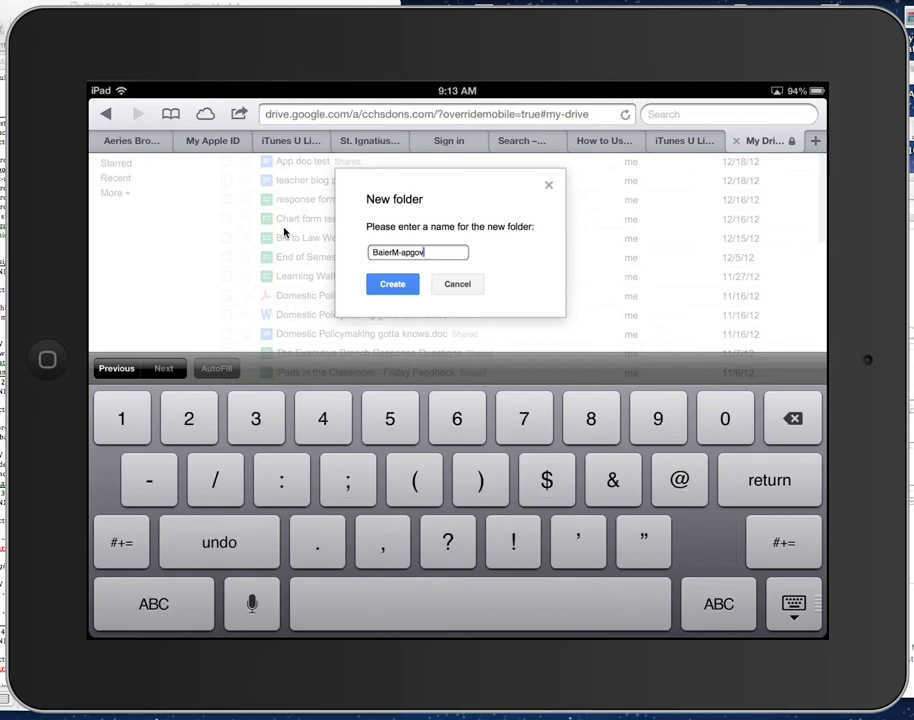
type("4")
left_click(392, 284)
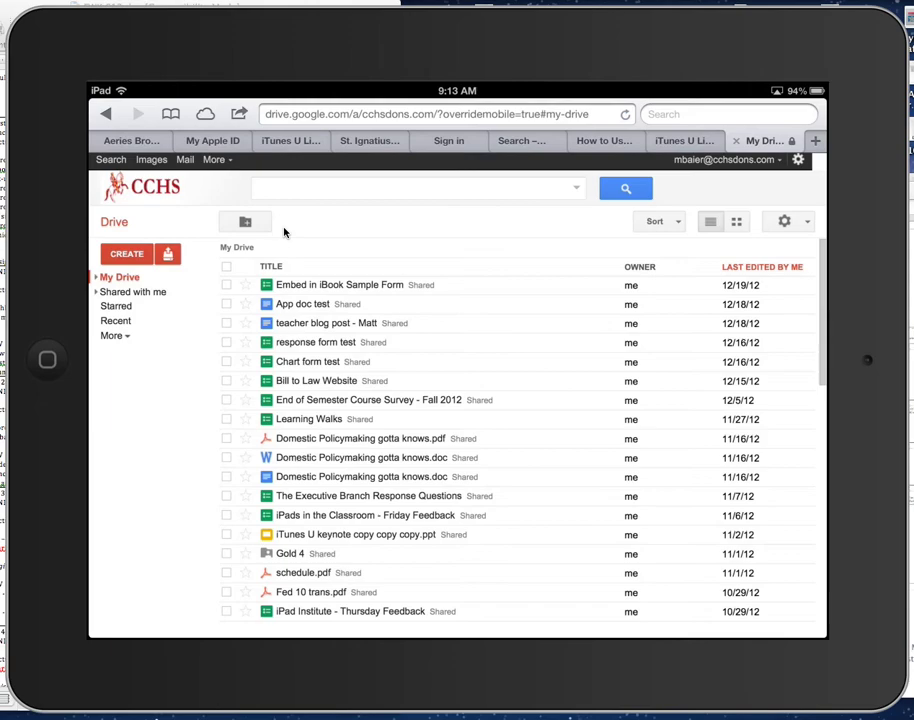
Step: Scroll down the My Drive list to find the new BaierM-apgov4 folder
scroll(284, 232, "down", 5)
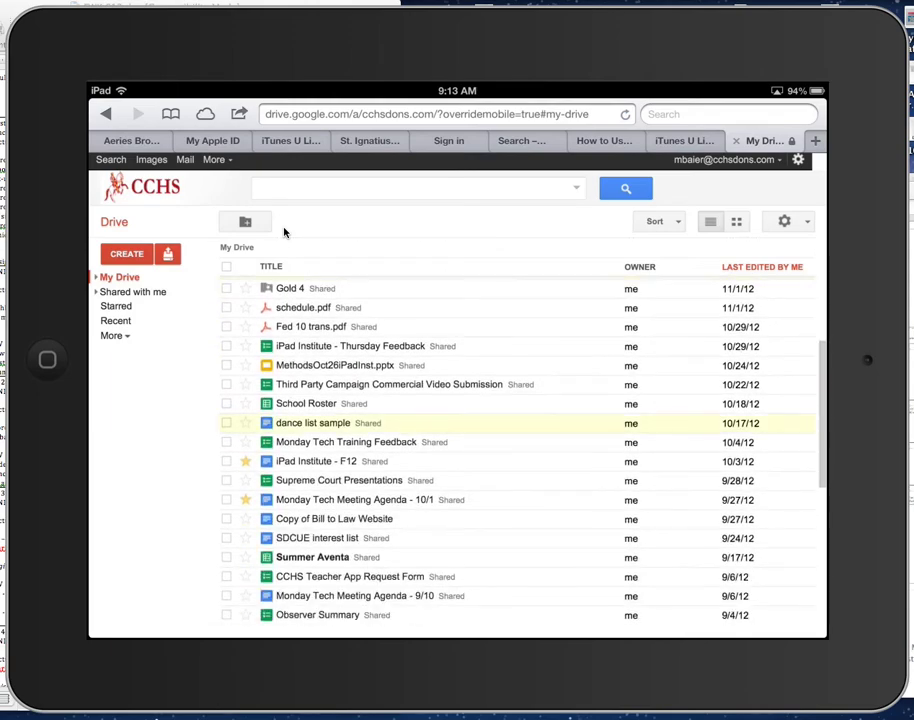
scroll(284, 232, "down", 5)
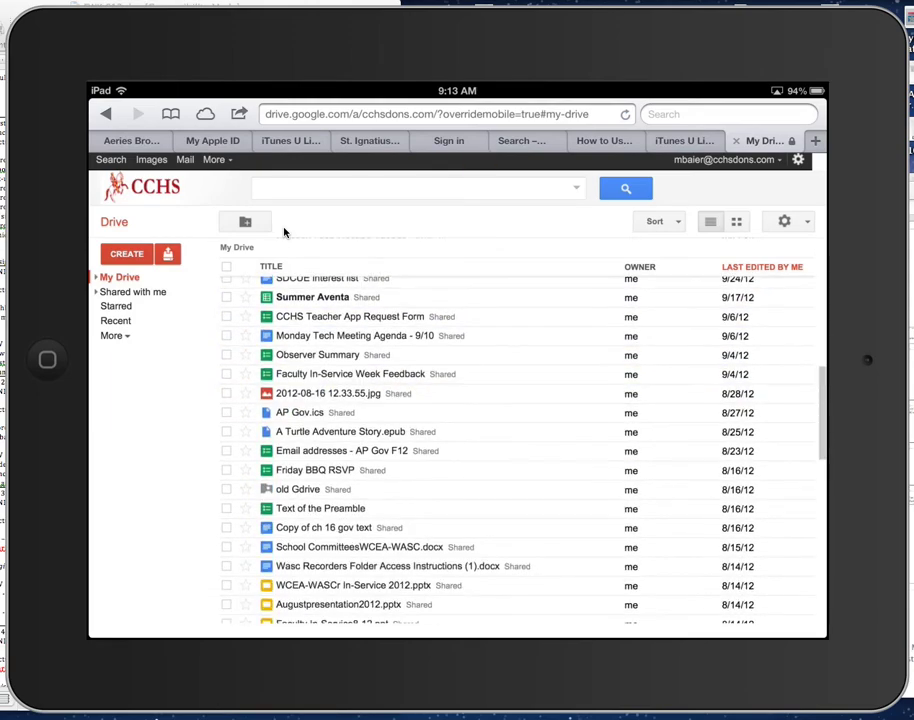
scroll(284, 232, "down", 10)
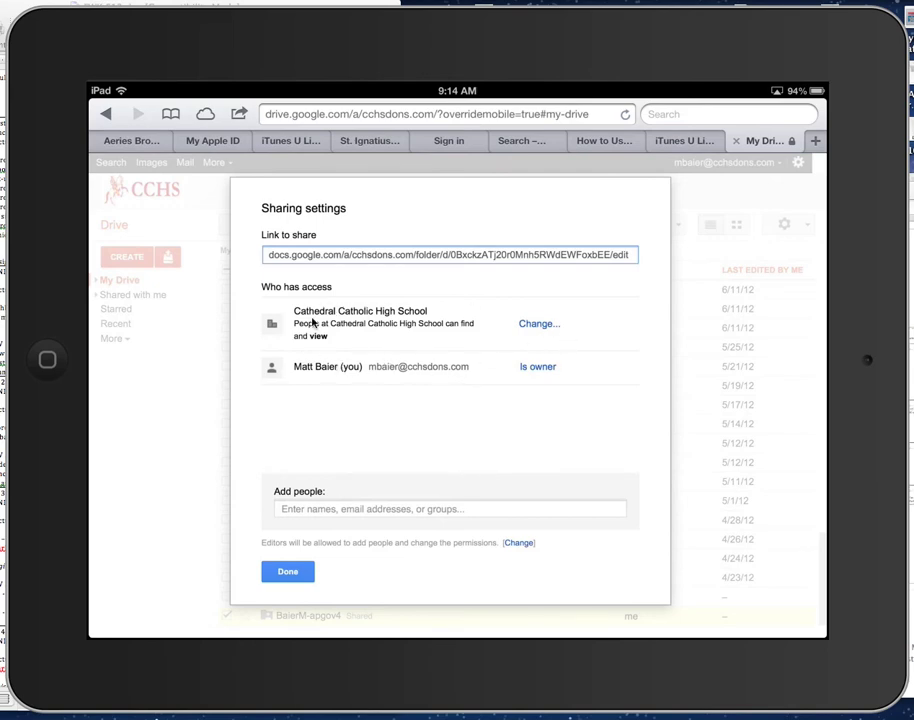
Step: Change the folder's visibility from school-wide to Private, then go to the Add people field
left_click(558, 323)
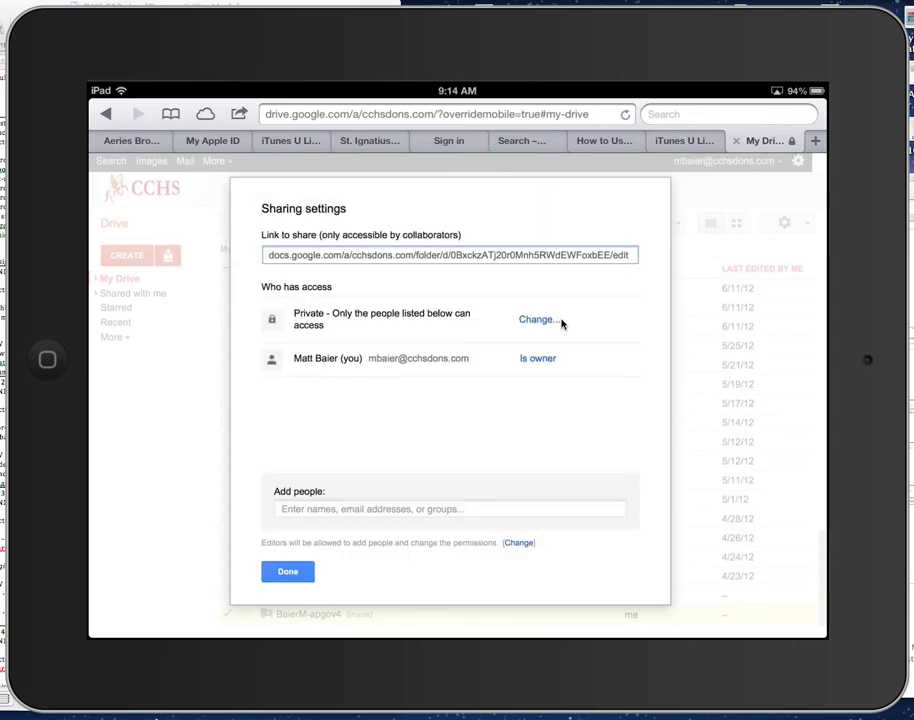
left_click(368, 509)
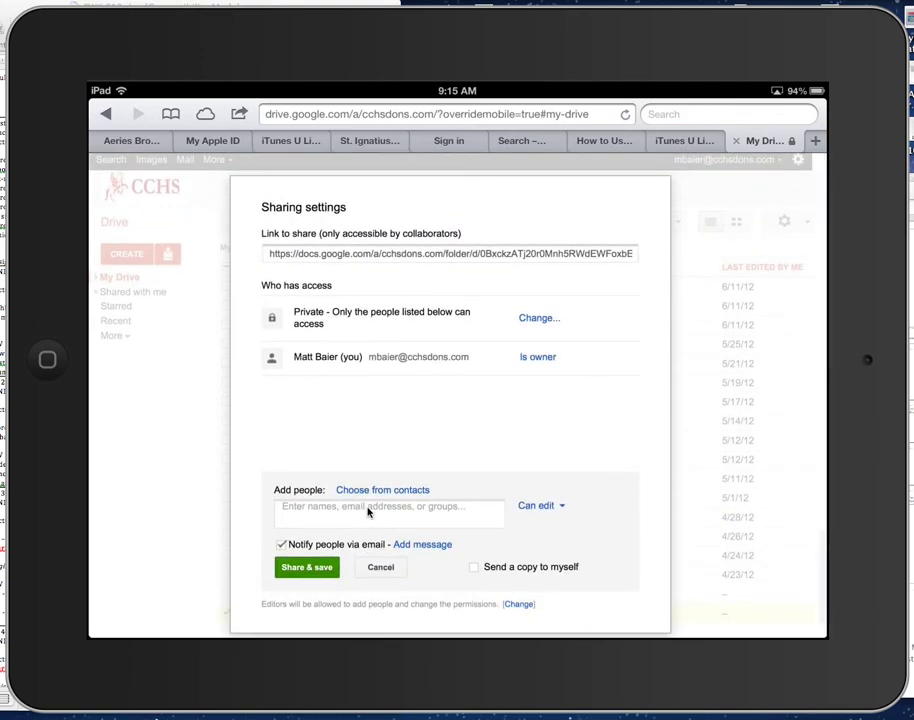
Step: Add the teacher's e-mail address with Can edit permission and save the sharing
left_click(368, 506)
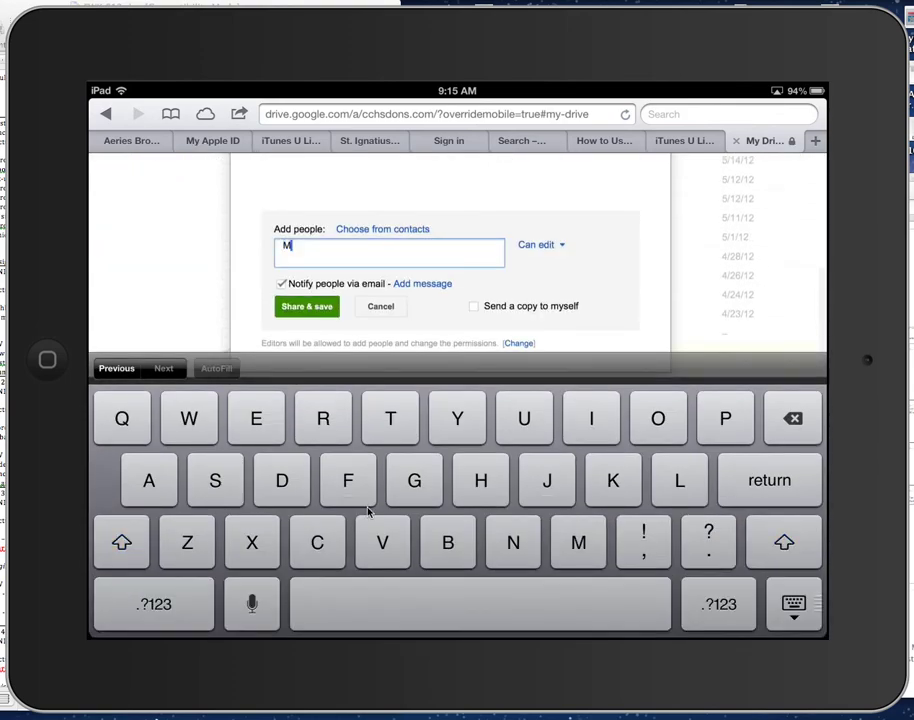
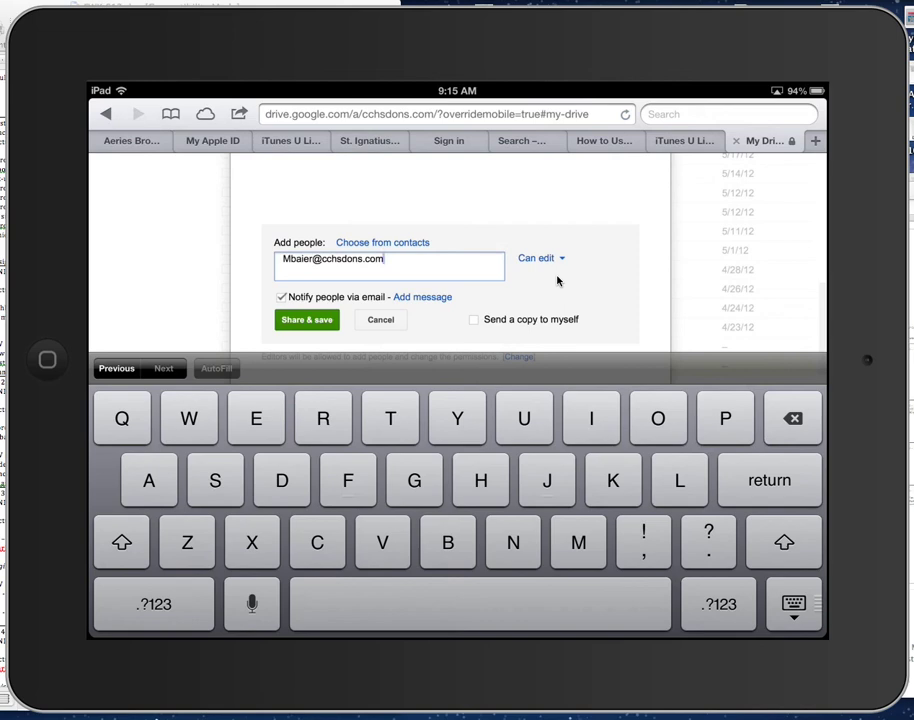
left_click(285, 327)
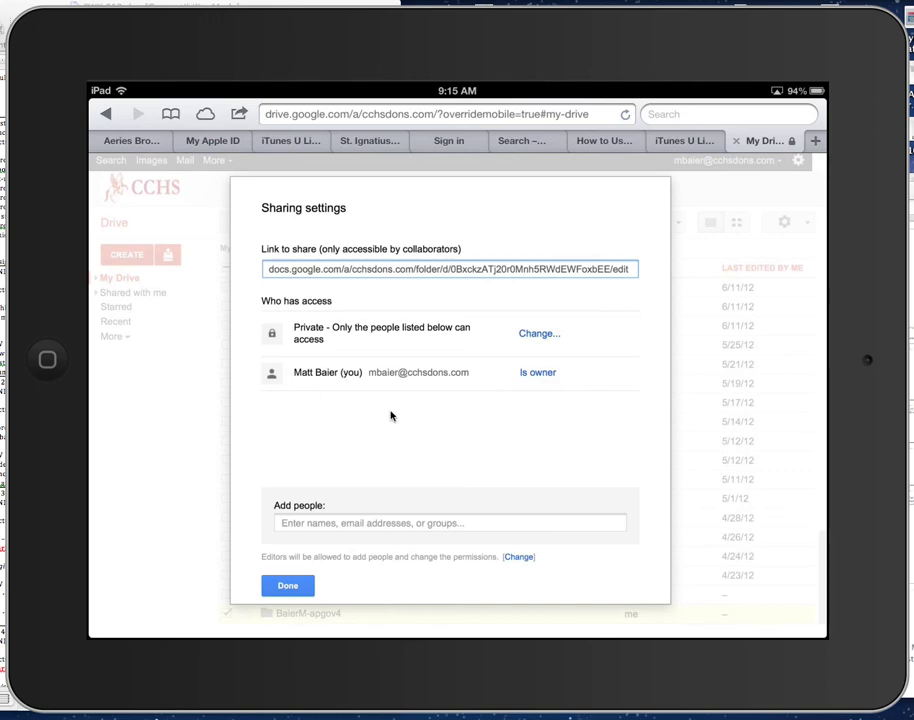
Step: Close Sharing settings with Done to see BaierM-apgov4 listed in My Drive
left_click(298, 583)
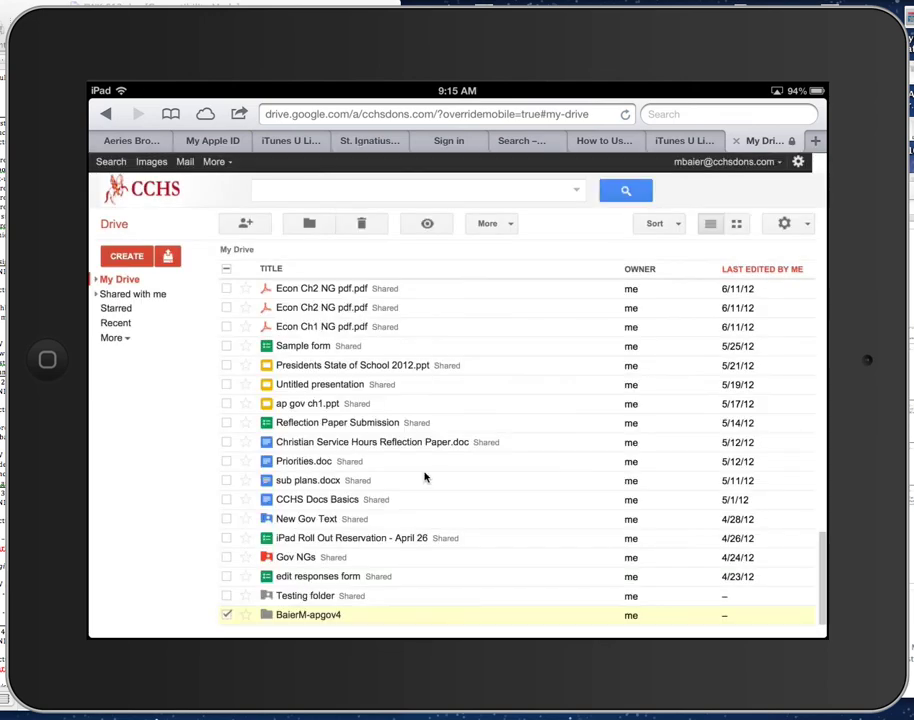